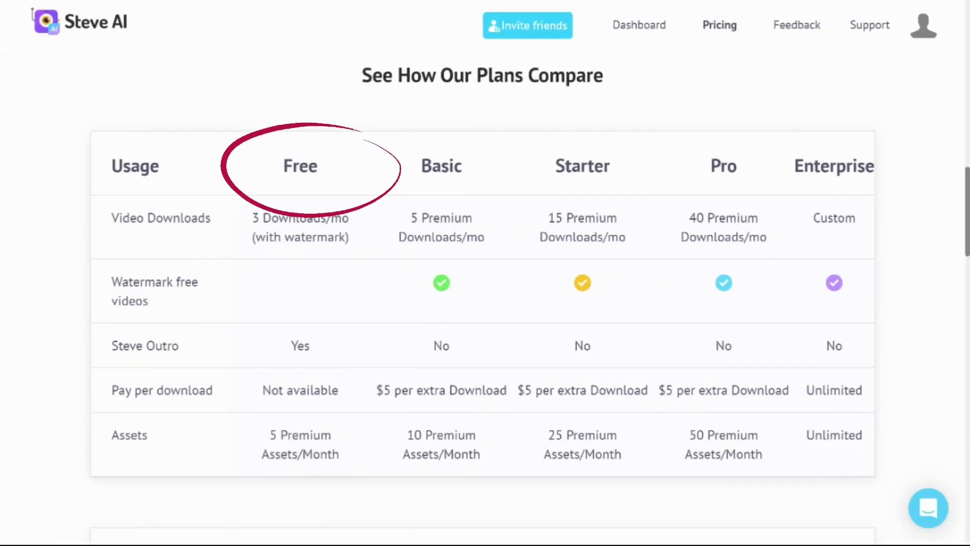
pyautogui.scroll(-5, 485, 303)
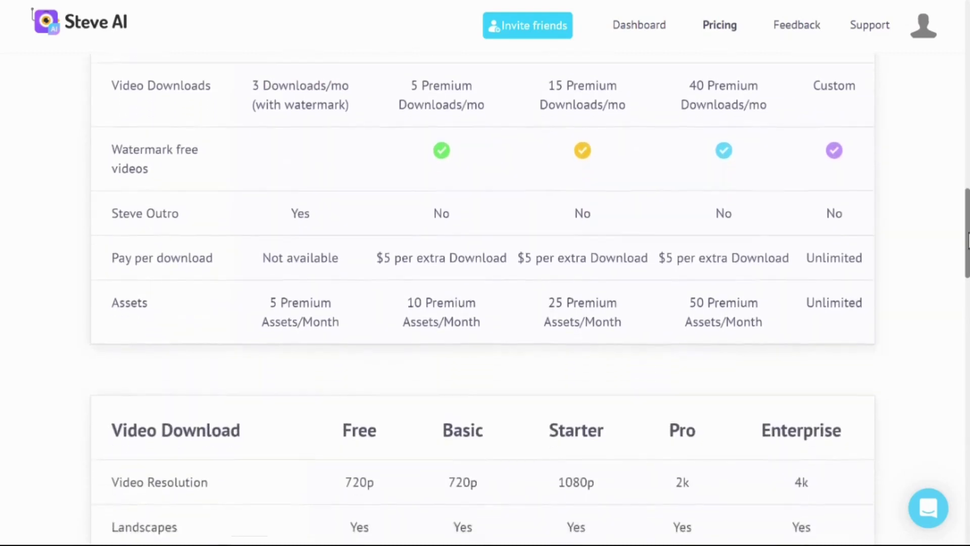
pyautogui.scroll(-2, 485, 303)
pyautogui.scroll(-2, 486, 303)
pyautogui.scroll(-1, 485, 303)
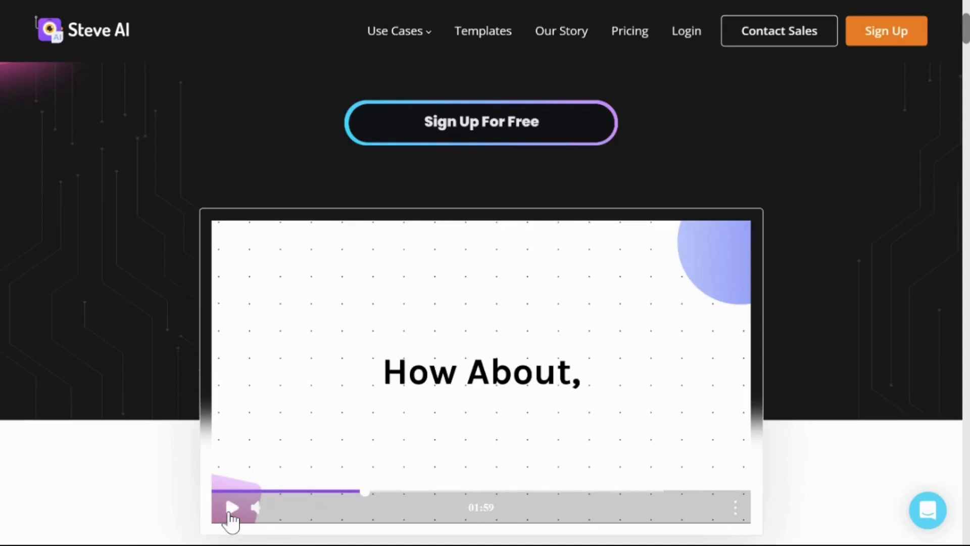
# - Play the demo video on the Steve AI homepage
pyautogui.click(231, 509)
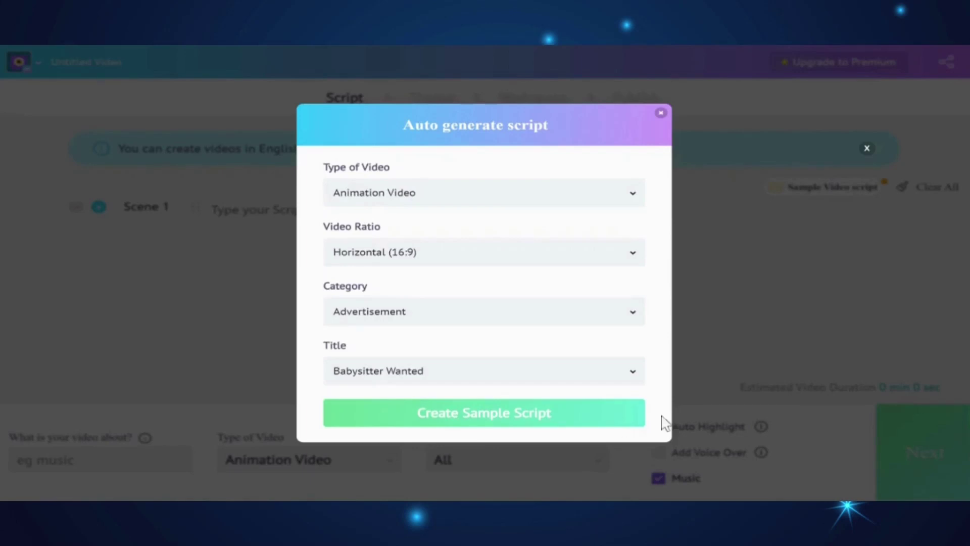
# - Generate a sample script from the 'New Product Announcement' title
pyautogui.click(632, 376)
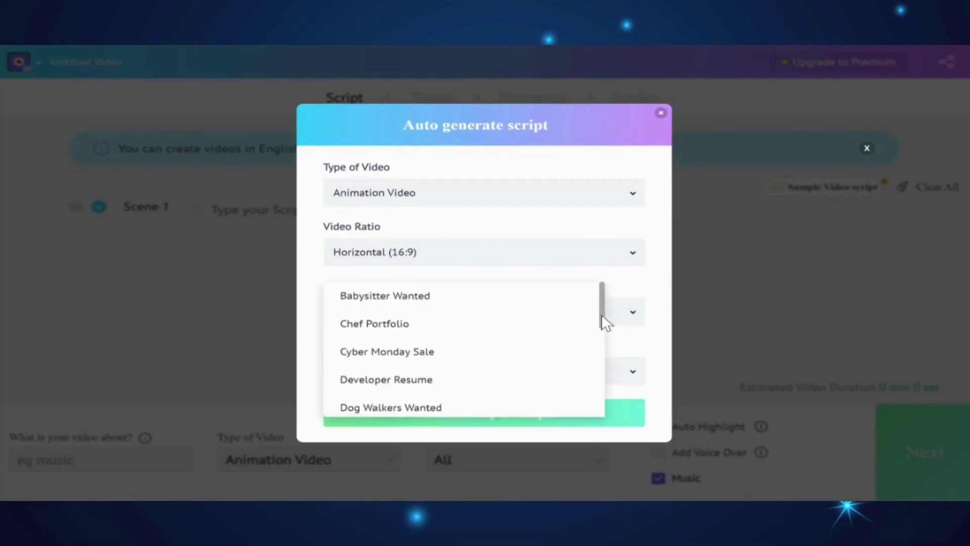
pyautogui.moveTo(602, 318); pyautogui.dragTo(605, 400)
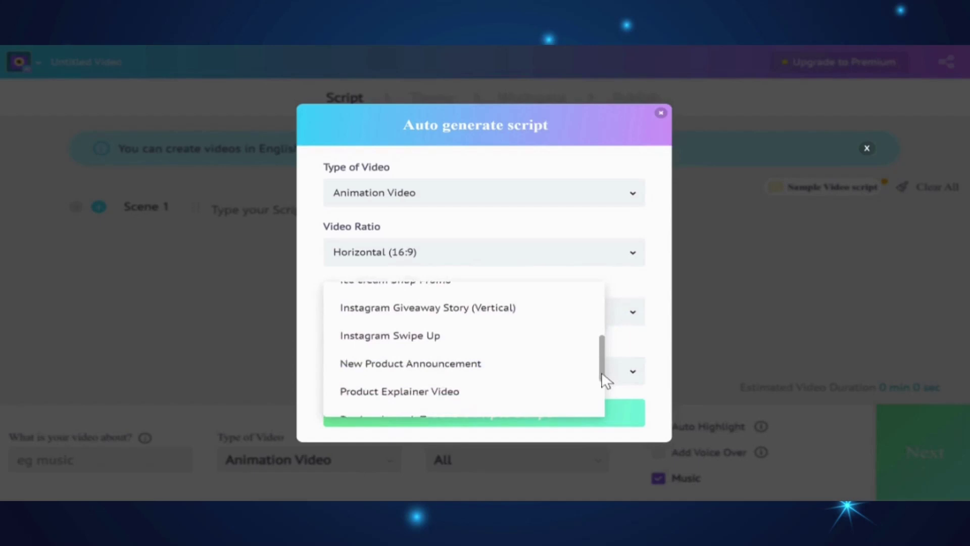
pyautogui.moveTo(604, 394); pyautogui.dragTo(601, 380)
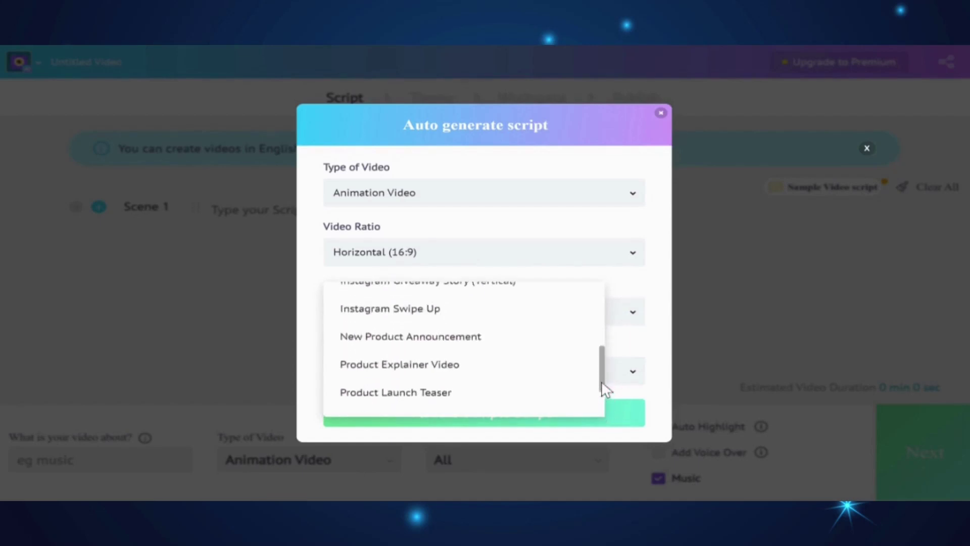
pyautogui.click(447, 341)
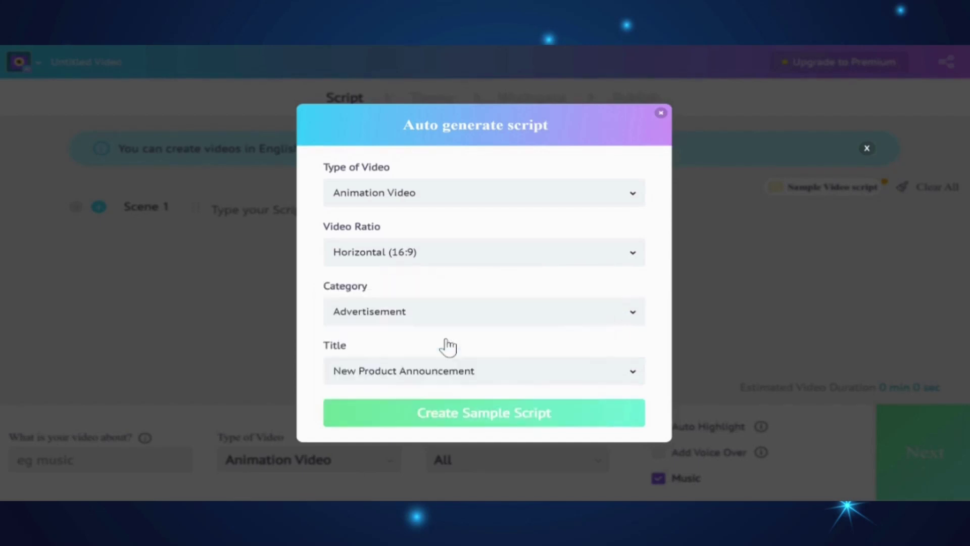
pyautogui.click(494, 418)
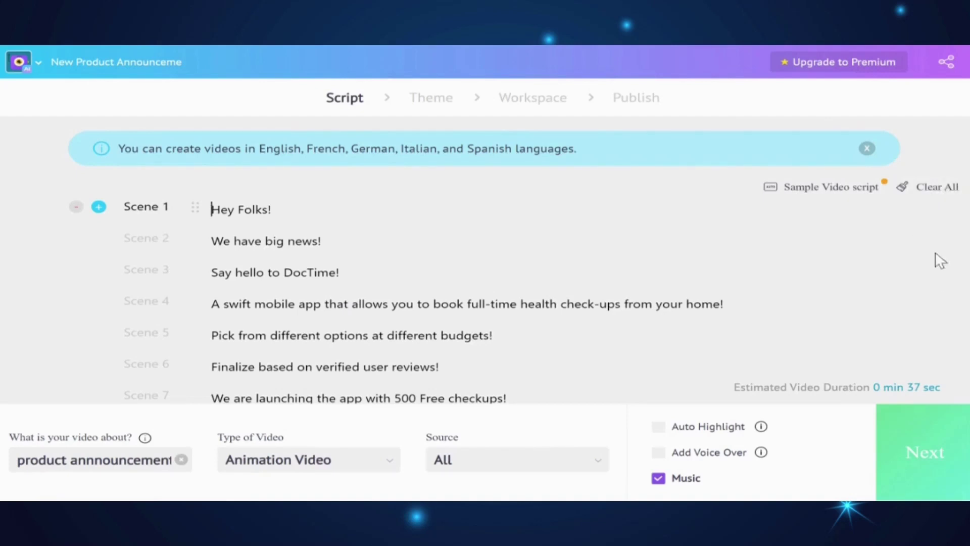
# - Clear all scene text from the sample script
pyautogui.click(936, 190)
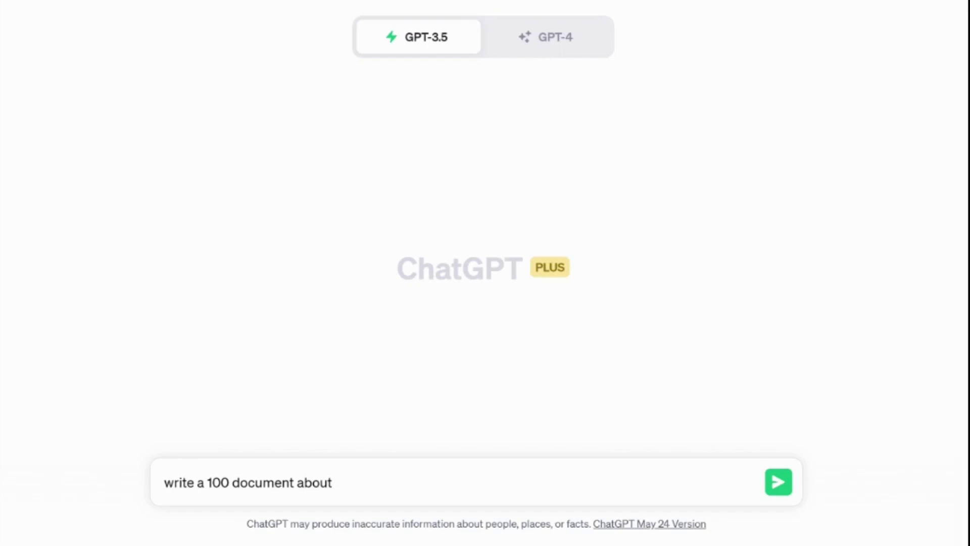
pyautogui.write('Nutrition and Mental Health: The Food-Mood Connection')
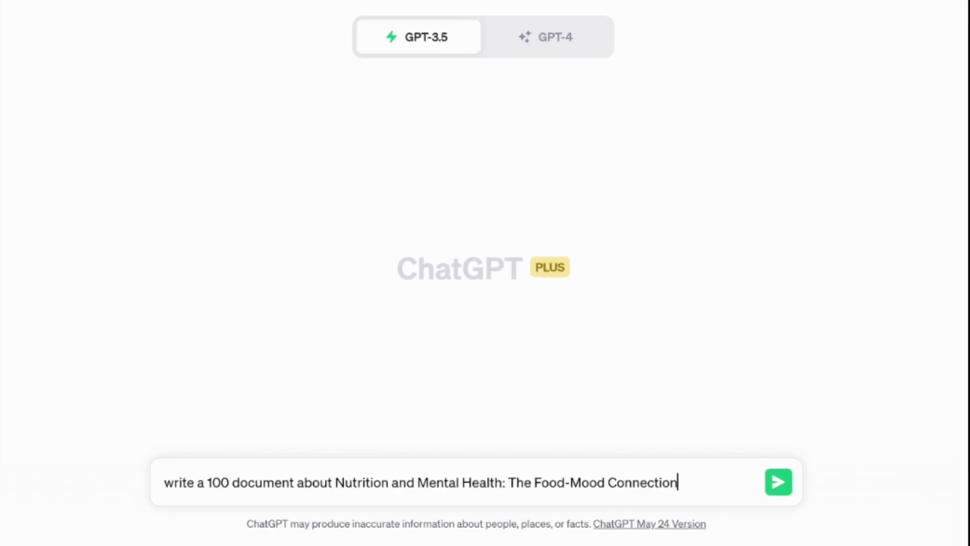
# - Send ChatGPT the 'Nutrition and Mental Health: The Food-Mood Connection' document prompt
pyautogui.click(778, 481)
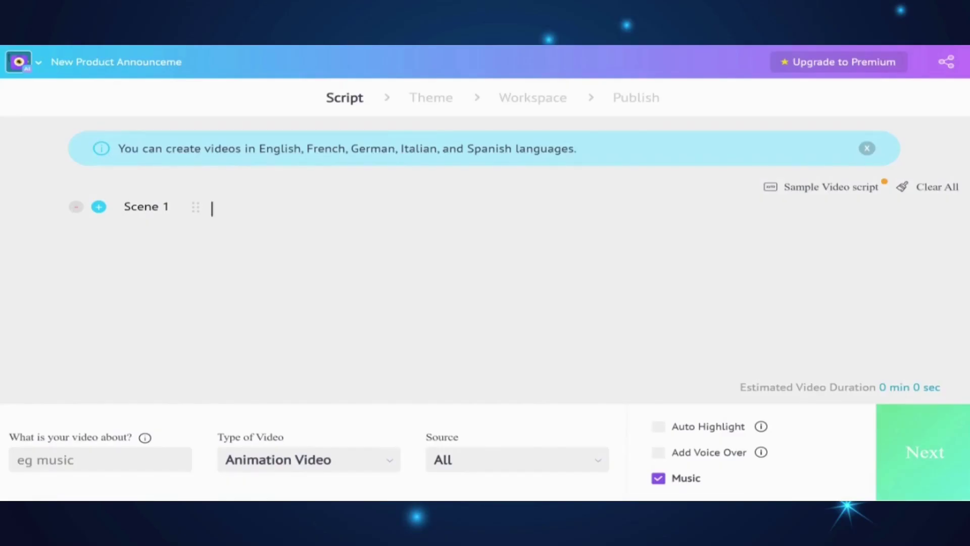
# - Paste the ChatGPT nutrition text into Scene 1 and enable Auto Highlight
pyautogui.hotkey('ctrl', 'v')
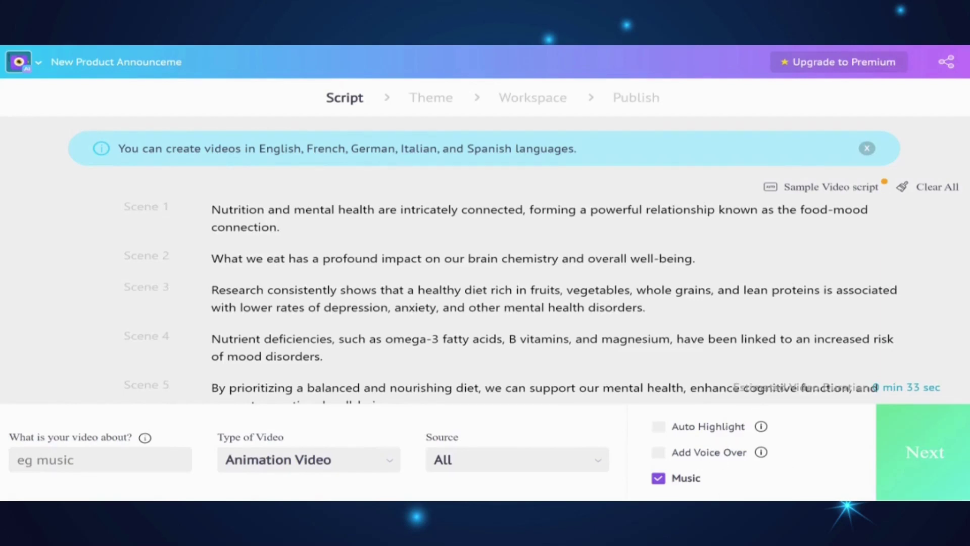
pyautogui.write('Nutrition and Mental')
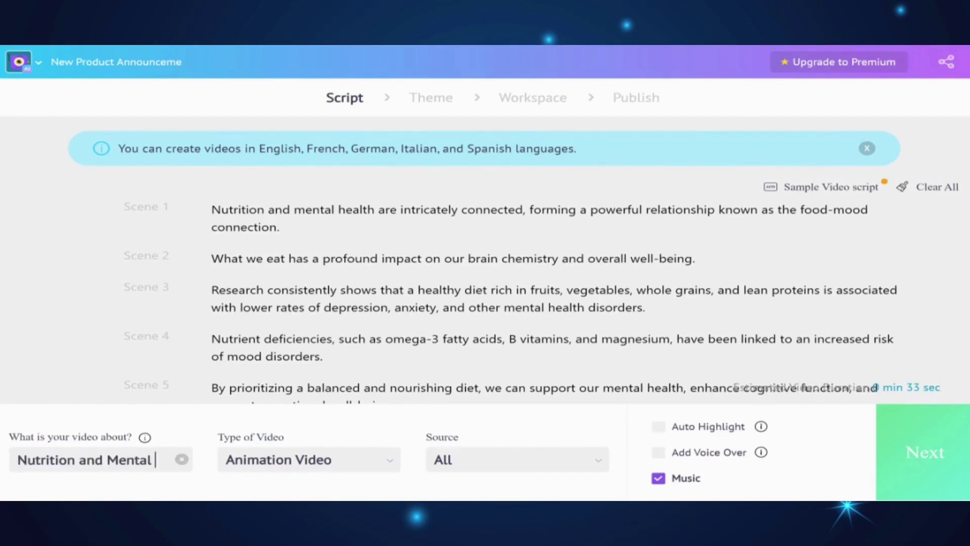
pyautogui.write(' Health')
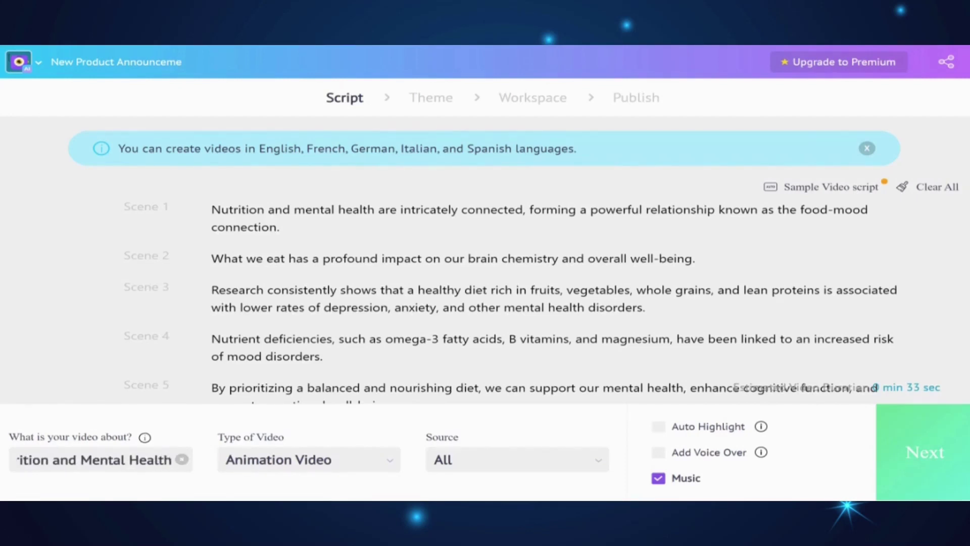
pyautogui.click(658, 428)
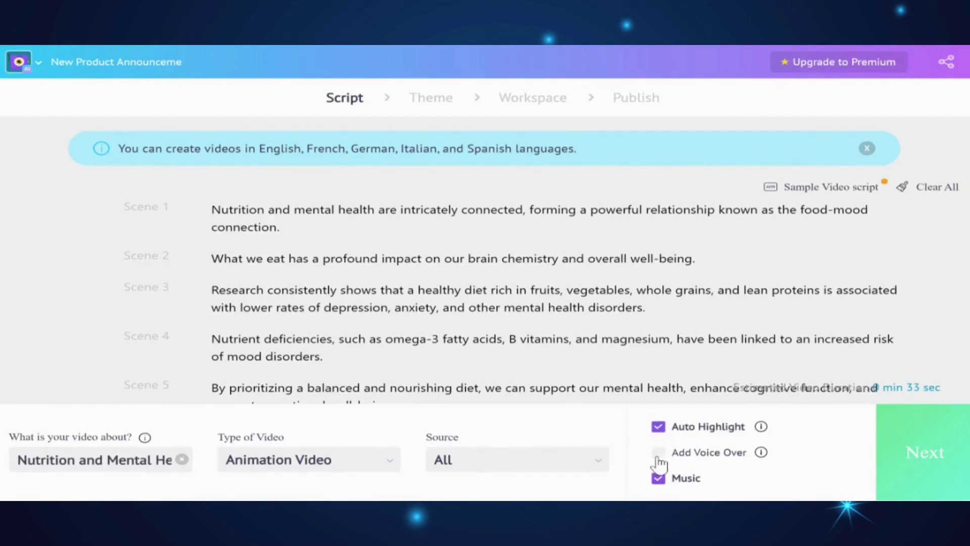
# - Turn on voice-over with English language, US accent, and female narrator Joanna
pyautogui.click(658, 453)
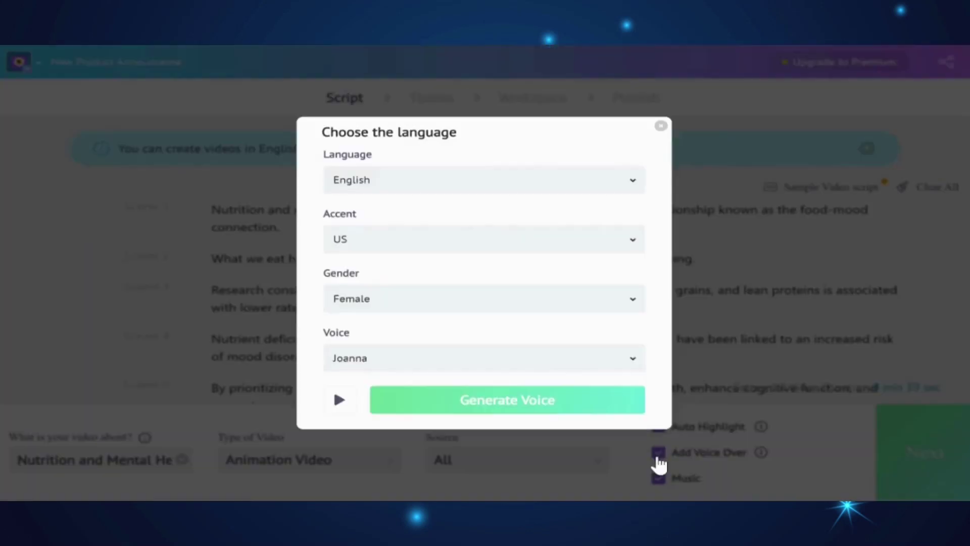
pyautogui.click(634, 187)
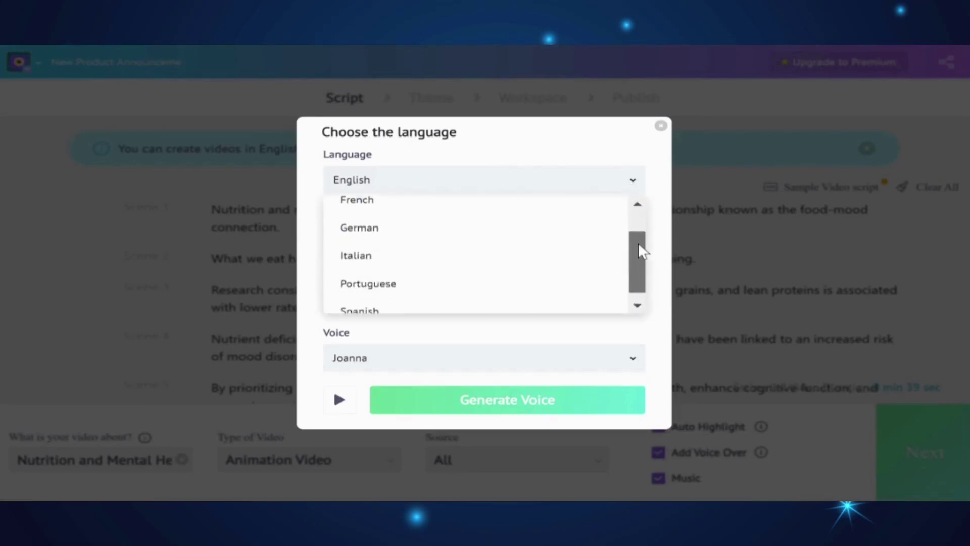
pyautogui.moveTo(638, 221)
pyautogui.mouseDown()
pyautogui.moveTo(638, 272)
pyautogui.moveTo(641, 210)
pyautogui.mouseUp()
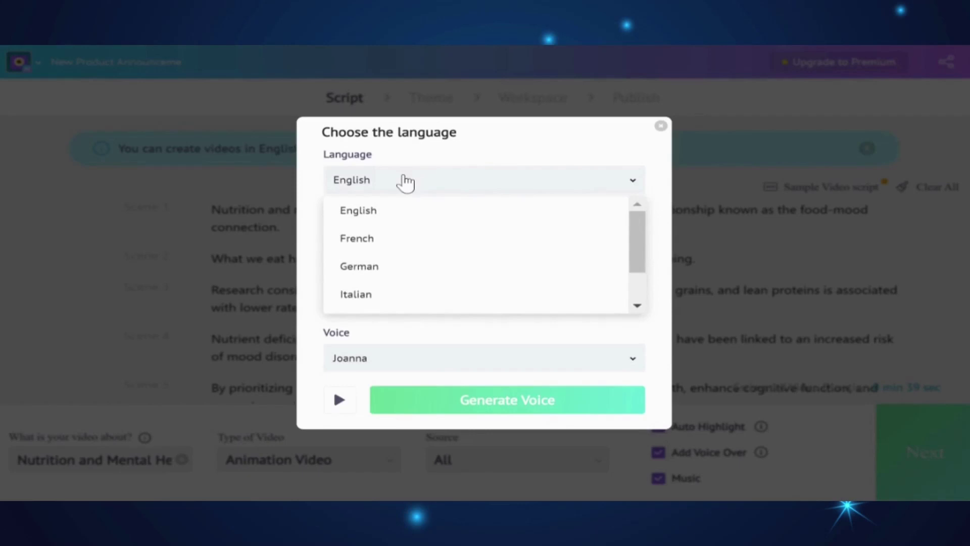
pyautogui.click(356, 187)
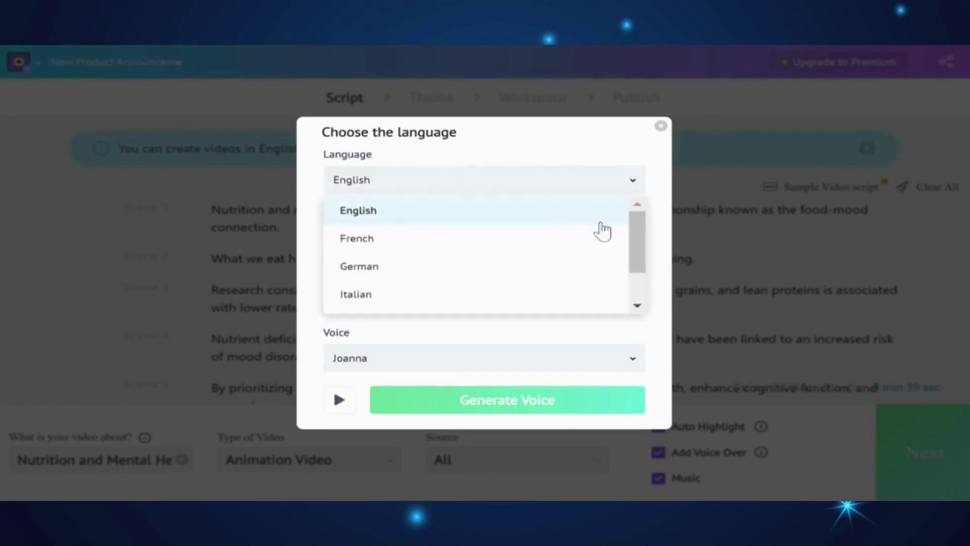
pyautogui.click(383, 215)
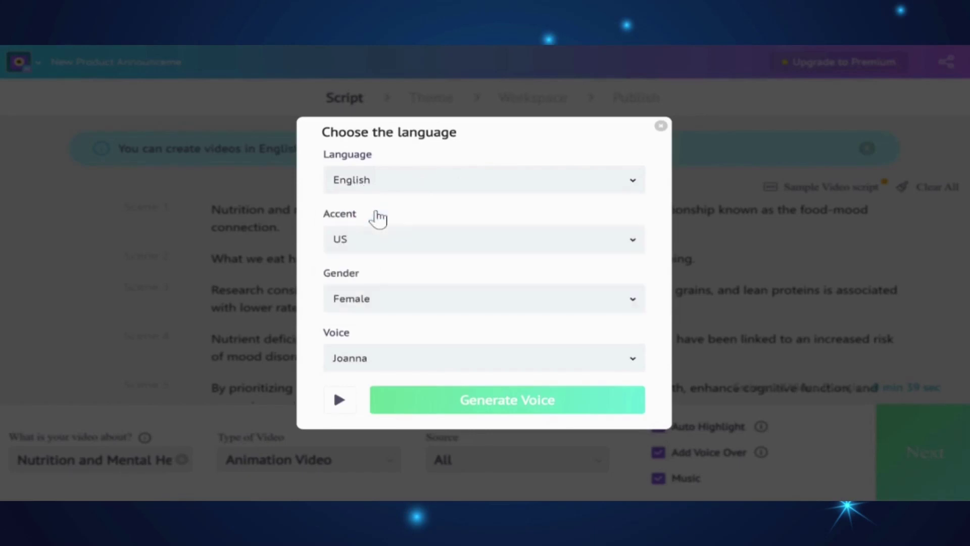
pyautogui.click(634, 246)
pyautogui.moveTo(639, 280)
pyautogui.mouseDown()
pyautogui.moveTo(642, 336)
pyautogui.moveTo(638, 270)
pyautogui.mouseUp()
pyautogui.click(358, 270)
pyautogui.click(635, 307)
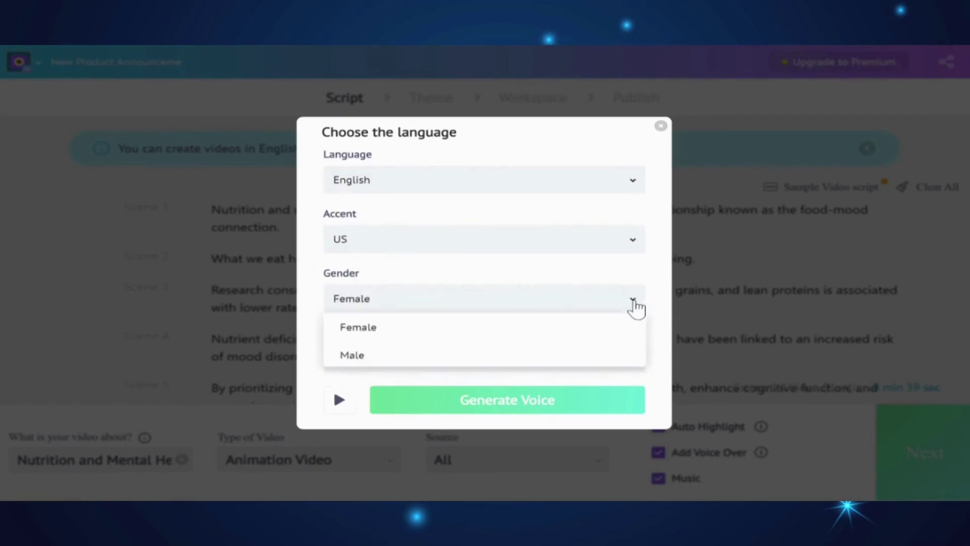
pyautogui.click(359, 330)
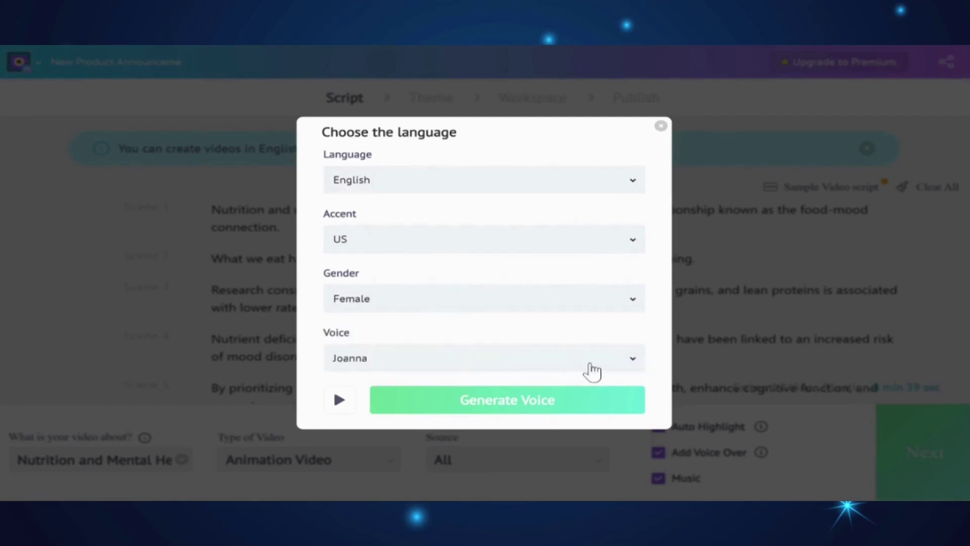
pyautogui.click(635, 363)
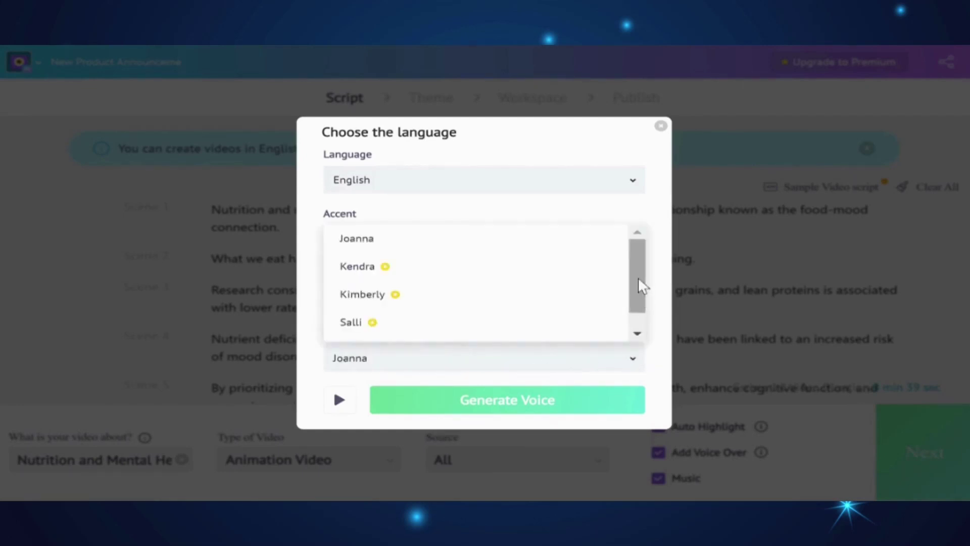
pyautogui.moveTo(638, 286)
pyautogui.mouseDown()
pyautogui.moveTo(635, 321)
pyautogui.moveTo(642, 256)
pyautogui.mouseUp()
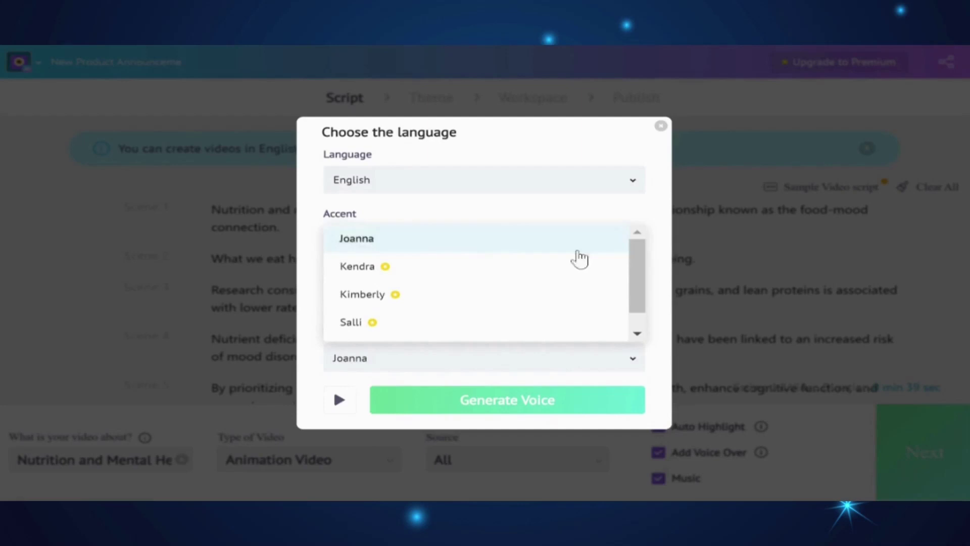
pyautogui.click(359, 241)
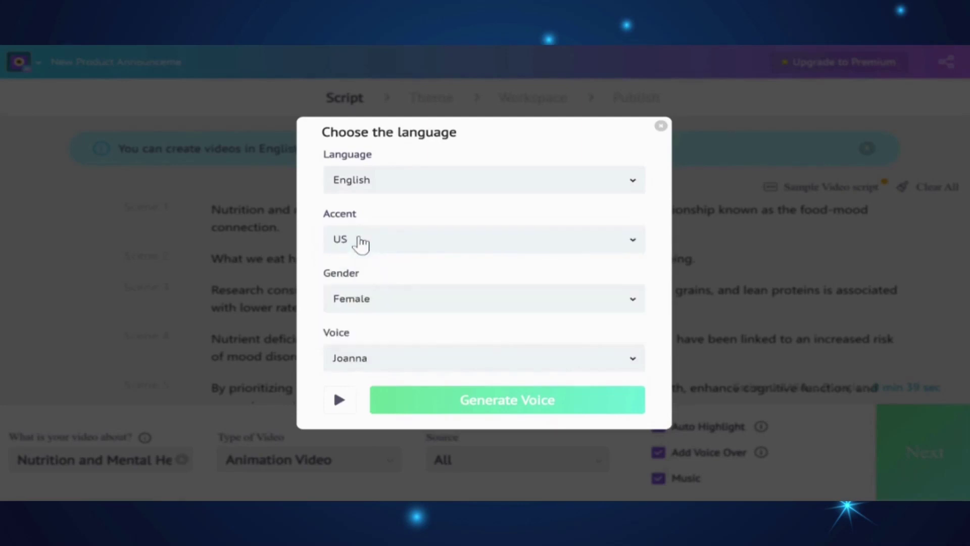
# - Close the language dialog and pick the 'A very warm welcome' design style
pyautogui.click(513, 414)
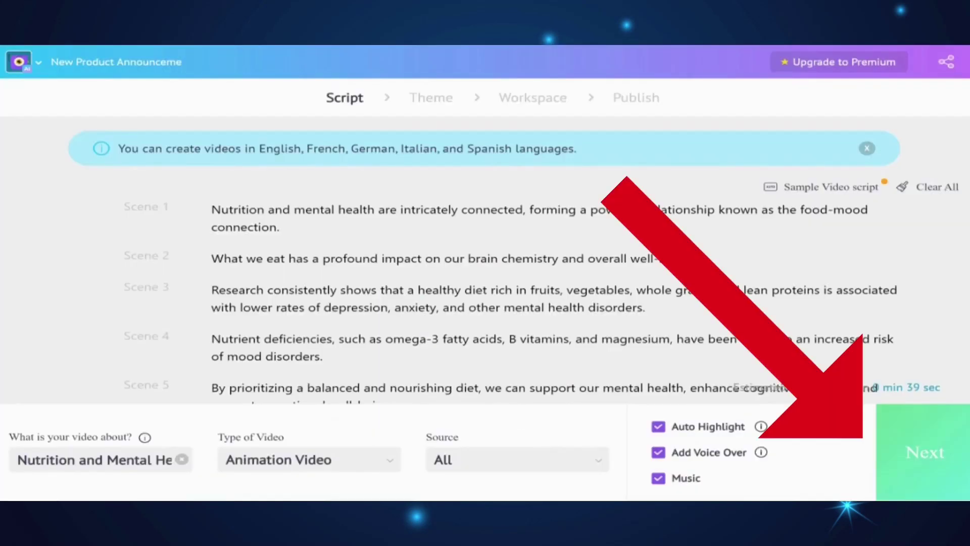
pyautogui.click(930, 467)
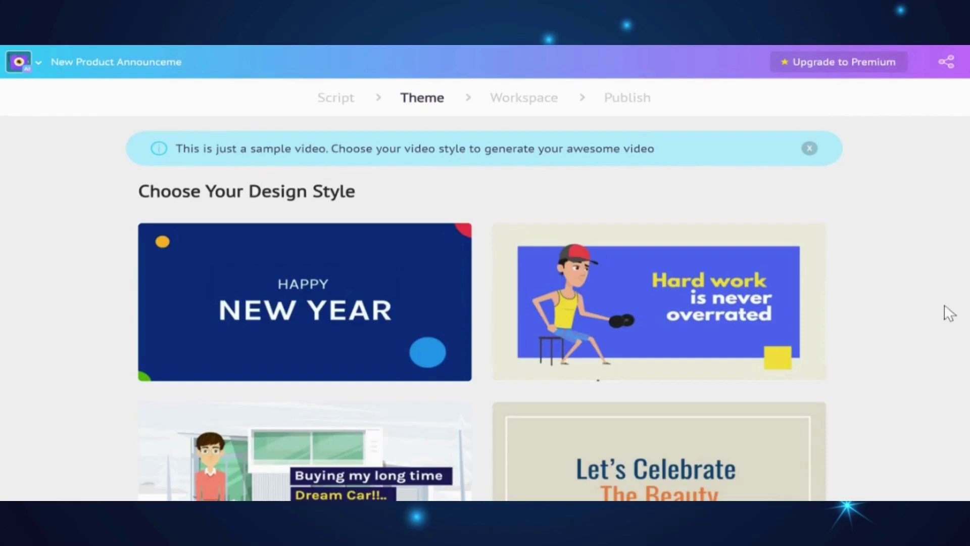
pyautogui.scroll(-2, 919, 314)
pyautogui.scroll(-2, 928, 311)
pyautogui.scroll(-2, 928, 311)
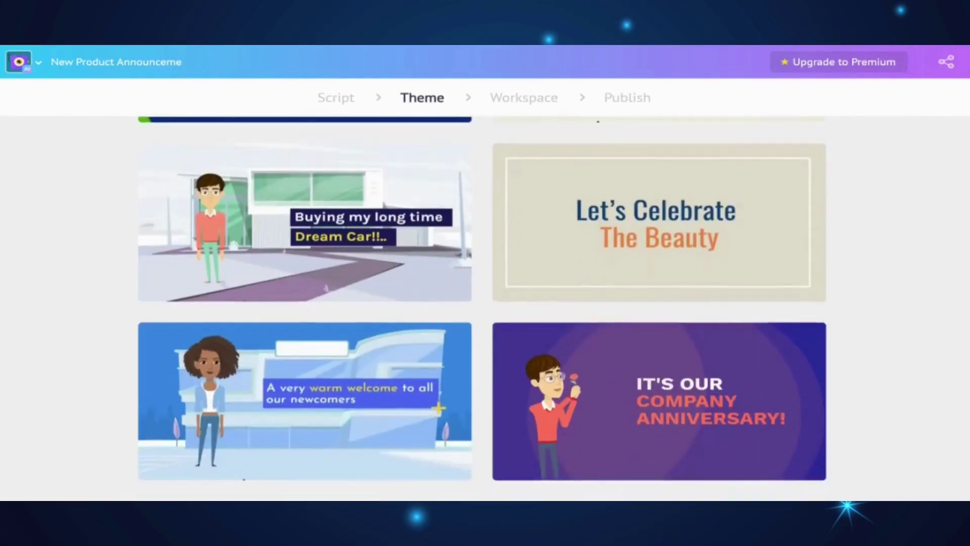
pyautogui.scroll(-1, 485, 315)
pyautogui.scroll(-1, 485, 314)
pyautogui.scroll(-1, 484, 314)
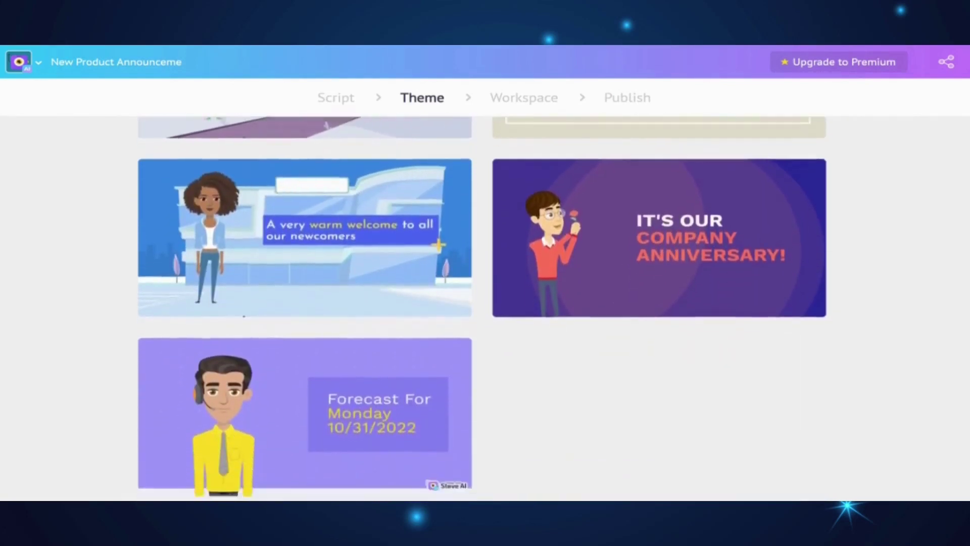
pyautogui.scroll(-1, 485, 315)
pyautogui.scroll(1, 486, 315)
pyautogui.scroll(1, 485, 314)
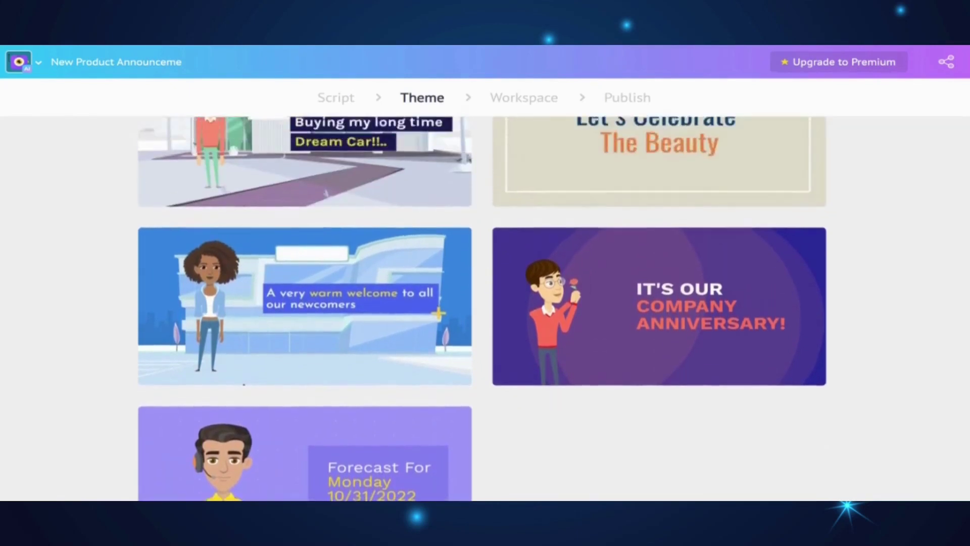
pyautogui.scroll(1, 485, 314)
pyautogui.scroll(2, 485, 314)
pyautogui.scroll(3, 485, 314)
pyautogui.scroll(1, 486, 314)
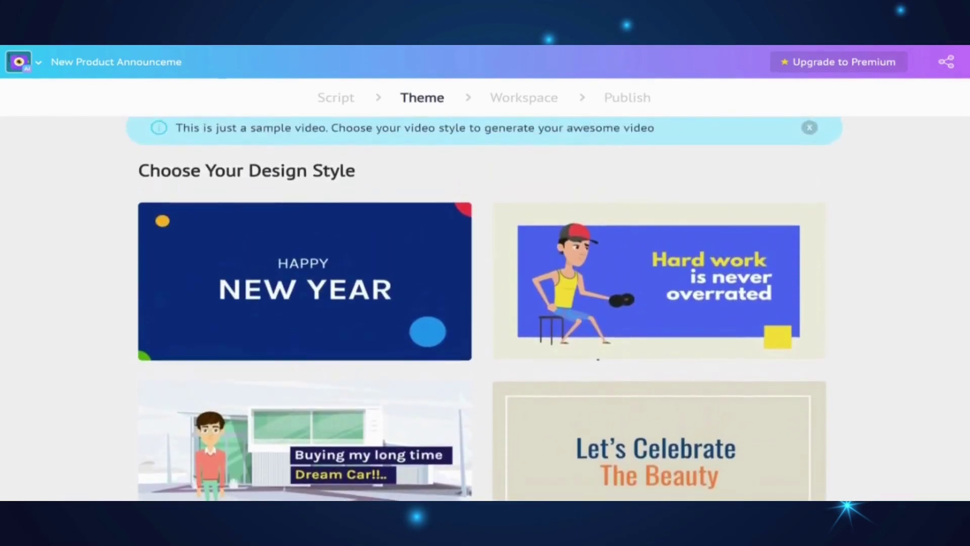
pyautogui.scroll(-3, 485, 315)
pyautogui.scroll(-3, 326, 345)
pyautogui.click(341, 400)
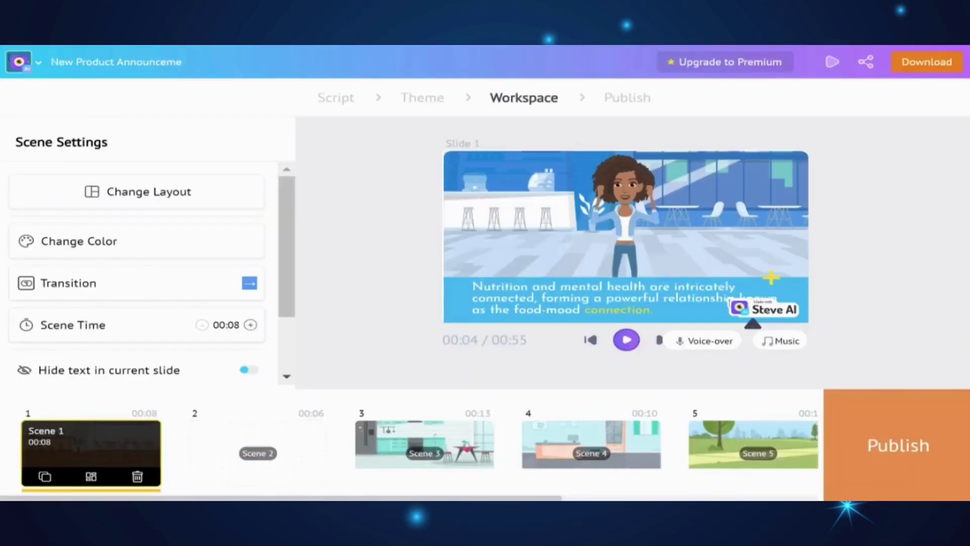
# - Apply the Autumn colour palette to Scene 1
pyautogui.click(78, 240)
pyautogui.click(137, 318)
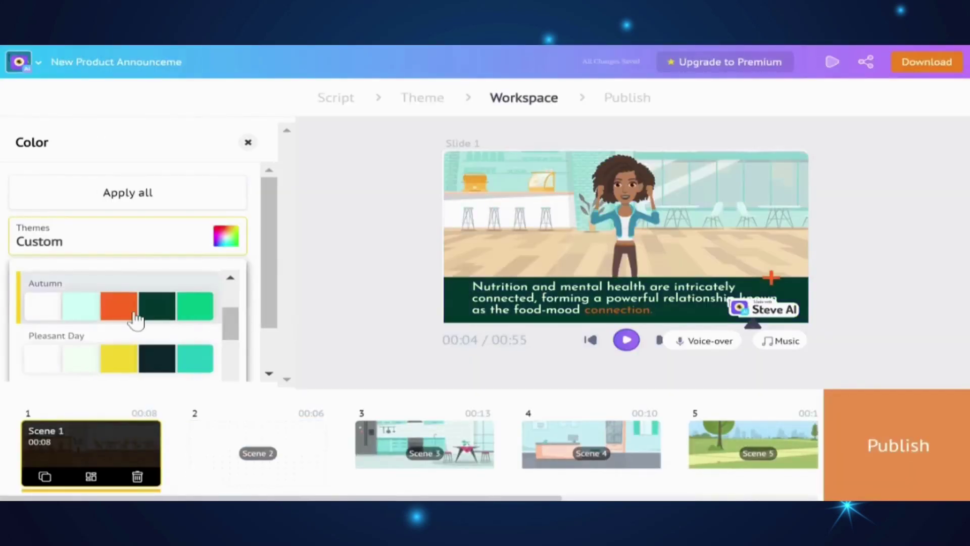
pyautogui.click(69, 243)
# - Review Scene 1's transition directions, keeping the transition as Right
pyautogui.click(277, 252)
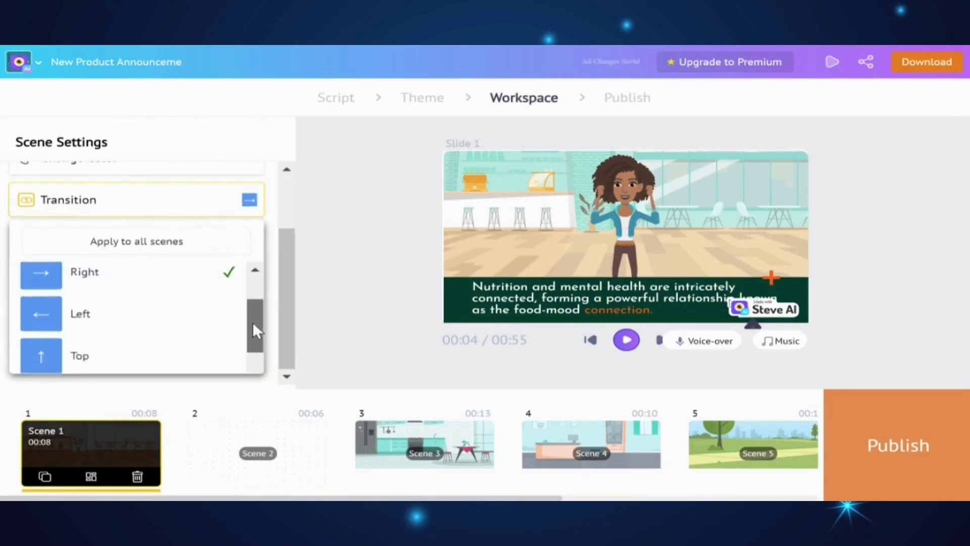
pyautogui.moveTo(256, 293)
pyautogui.mouseDown()
pyautogui.moveTo(253, 350)
pyautogui.moveTo(255, 290)
pyautogui.moveTo(257, 320)
pyautogui.mouseUp()
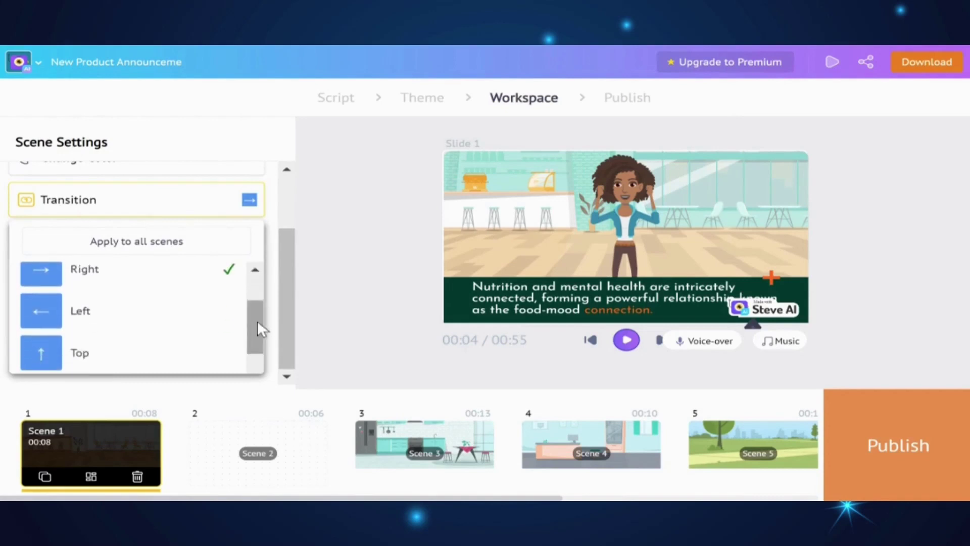
pyautogui.click(93, 318)
pyautogui.click(249, 199)
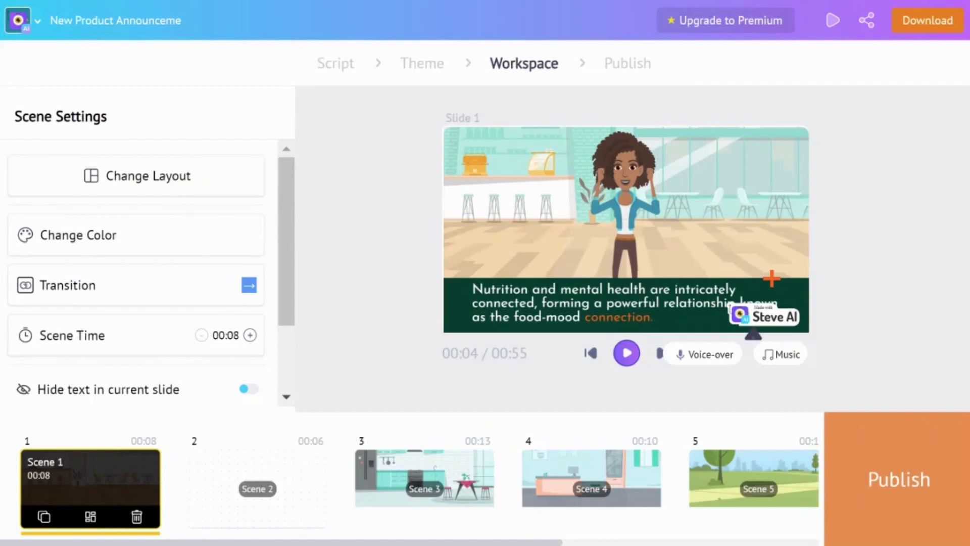
# - Browse alternative layouts for Scene 1
pyautogui.click(150, 189)
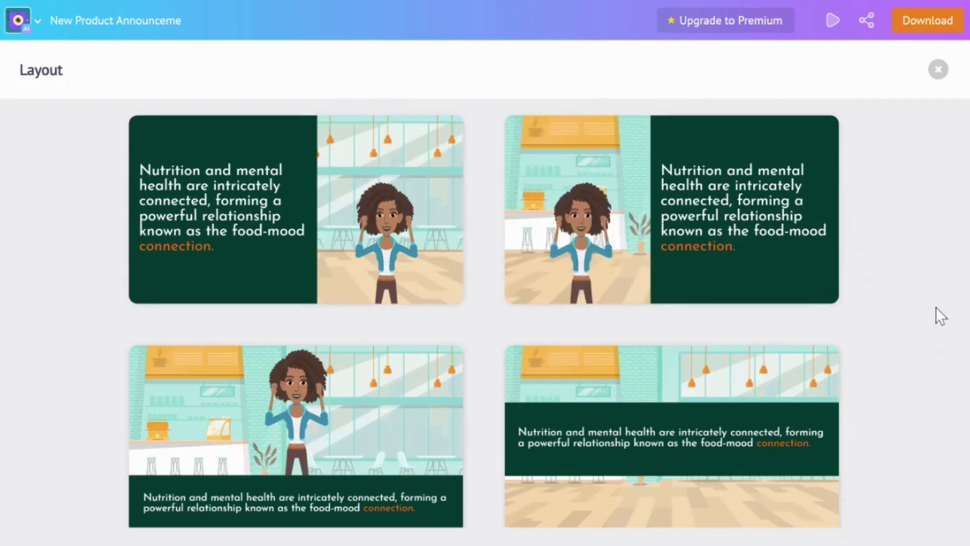
pyautogui.scroll(-2, 937, 309)
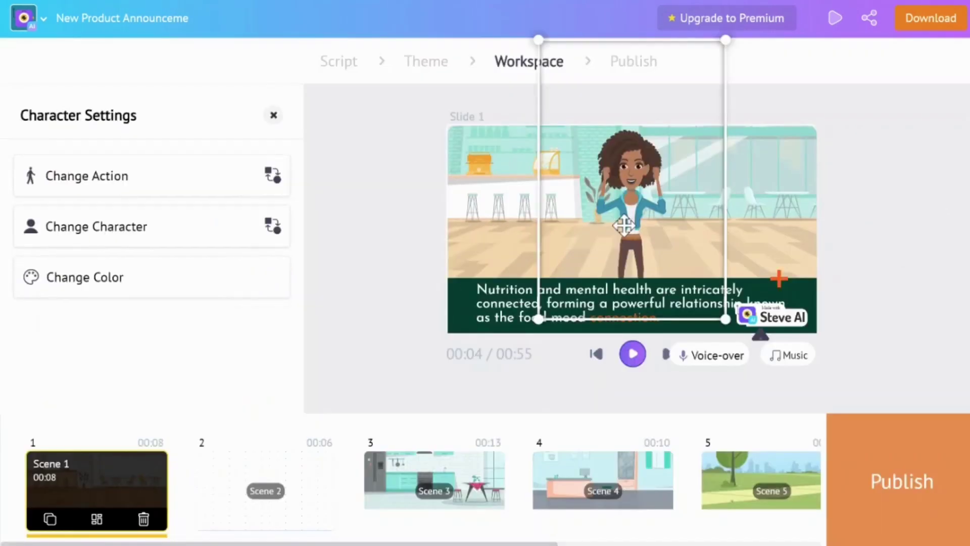
# - Browse Scene 1's character actions, expressions and replacement characters without changing anything
pyautogui.click(131, 179)
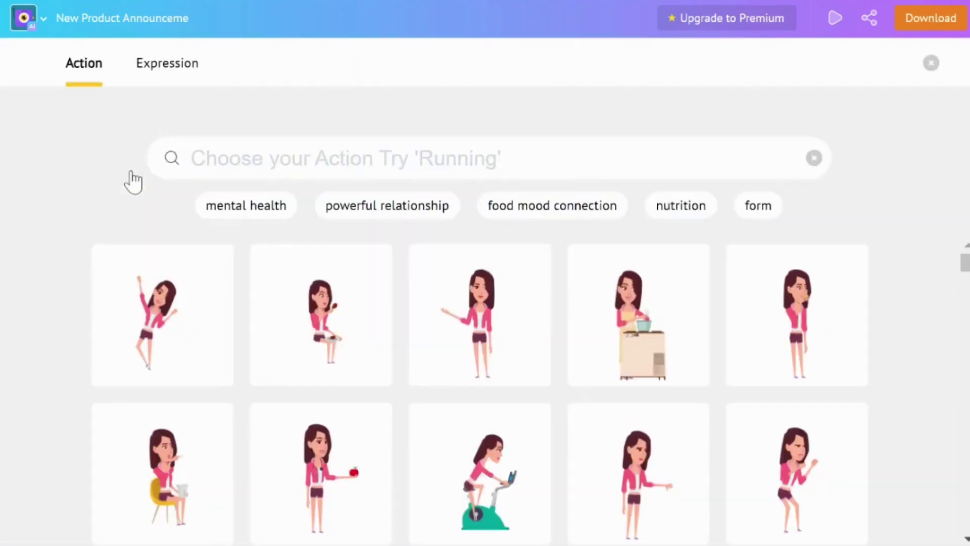
pyautogui.moveTo(965, 272); pyautogui.dragTo(965, 287)
pyautogui.click(157, 69)
pyautogui.click(252, 326)
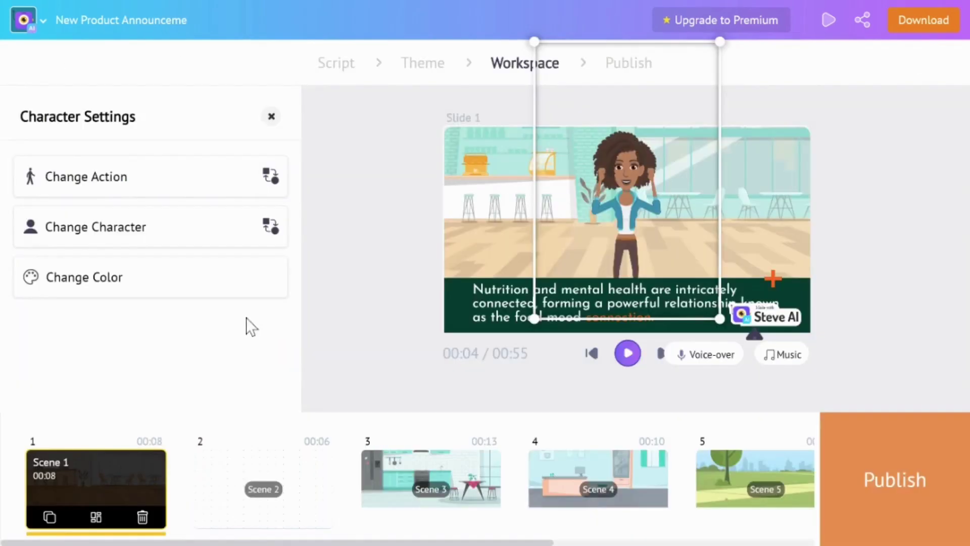
pyautogui.click(277, 234)
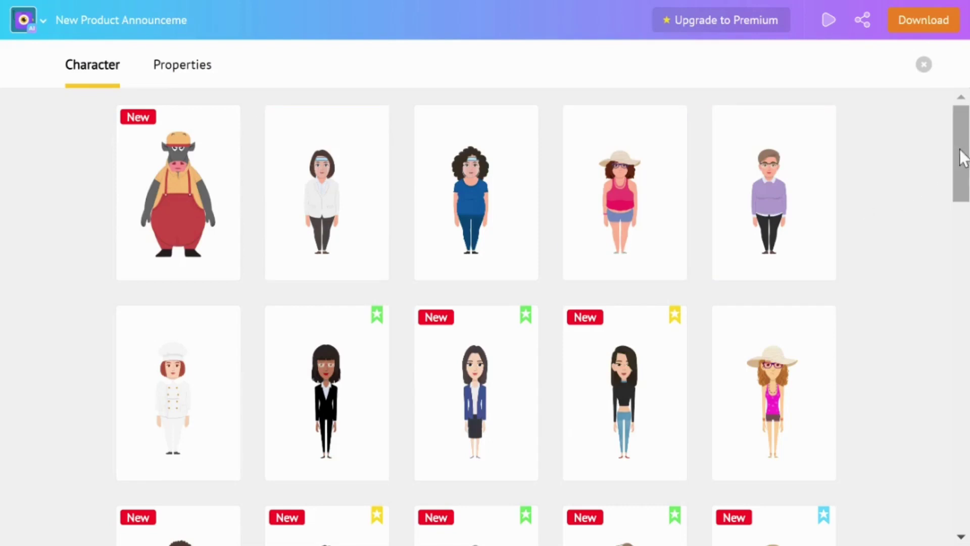
pyautogui.moveTo(964, 150); pyautogui.dragTo(966, 362)
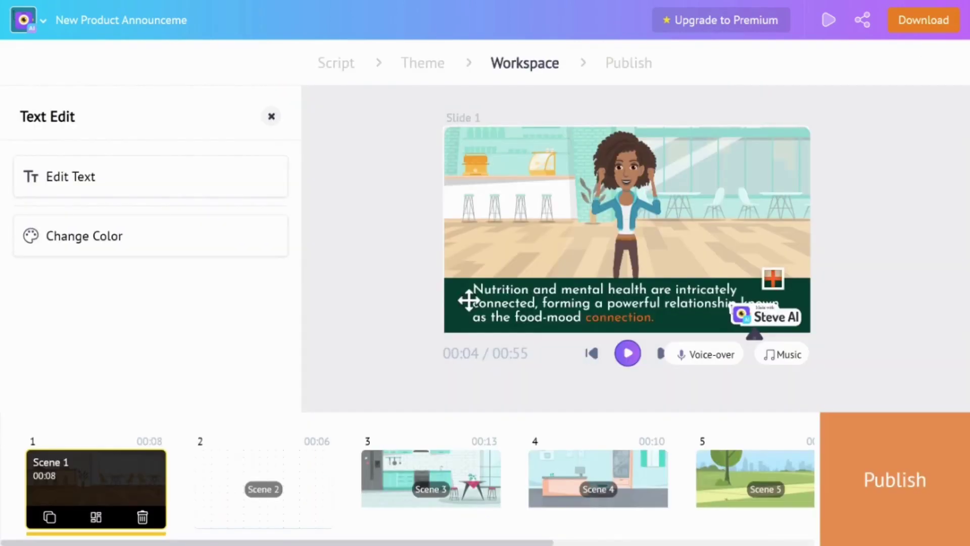
# - Open Scene 1's caption text editor, then close it leaving the narration unchanged
pyautogui.doubleClick(509, 307)
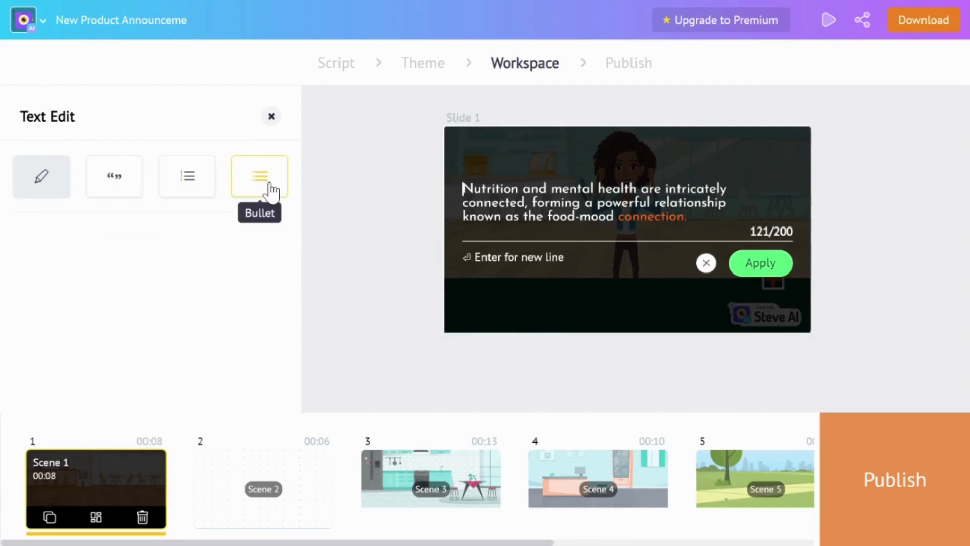
pyautogui.click(707, 368)
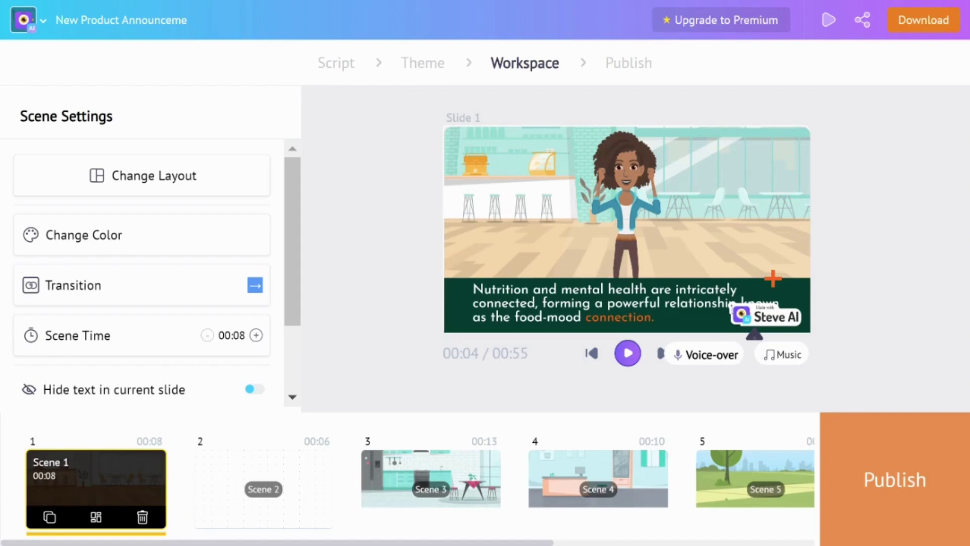
# - Show the voice-over voice options, with Joanna as the current narrator
pyautogui.click(708, 356)
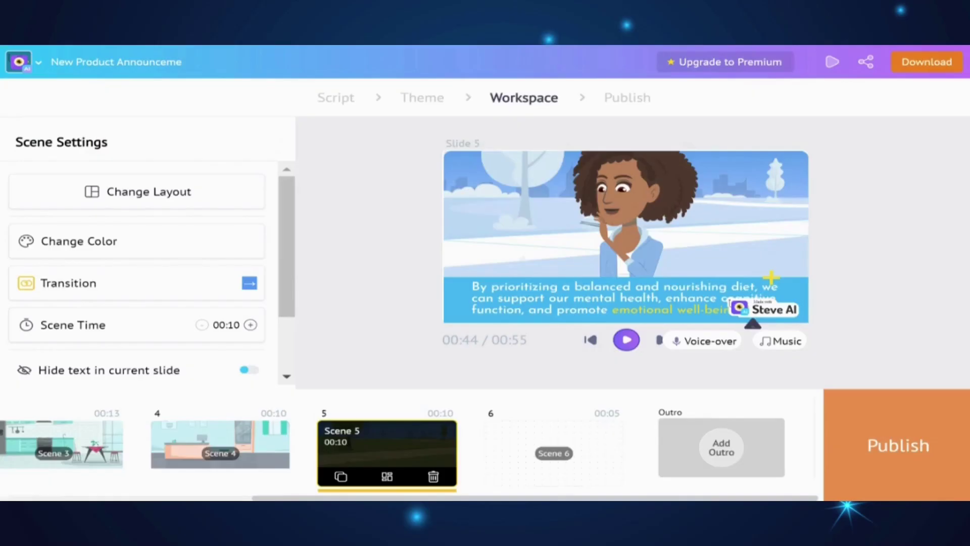
# - Go to the Publish page to review the HD 720p MP4 download settings
pyautogui.click(895, 453)
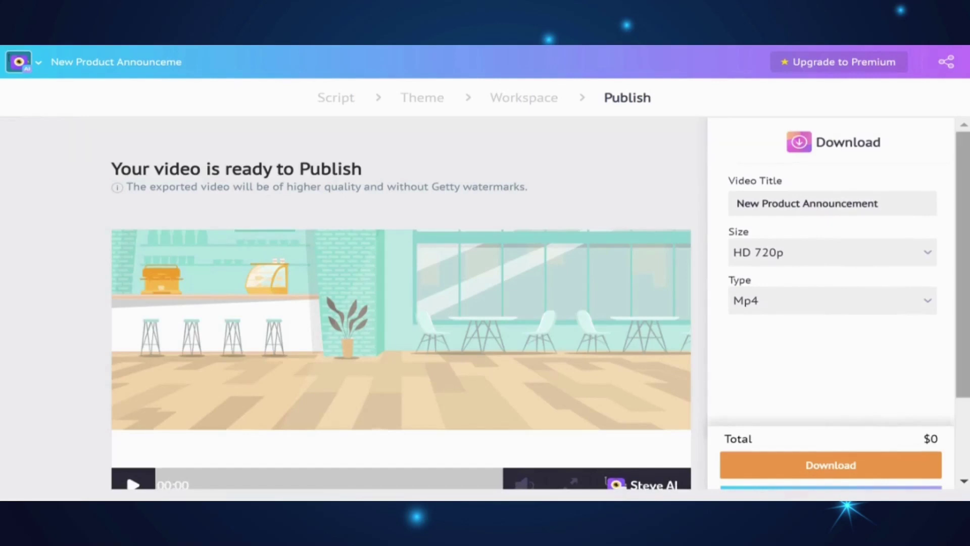
pyautogui.scroll(-2, 966, 230)
pyautogui.scroll(-2, 967, 230)
pyautogui.scroll(4, 966, 230)
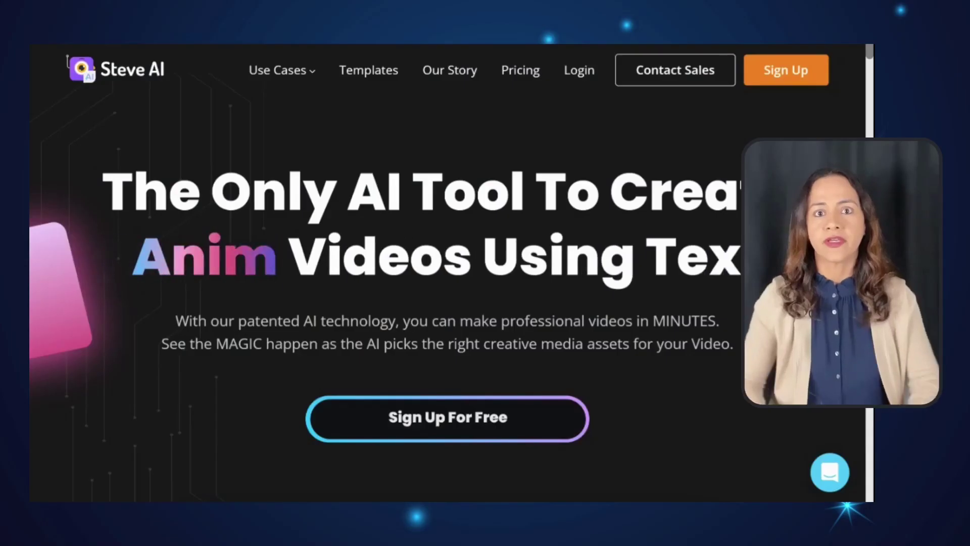
pyautogui.scroll(-3, 448, 304)
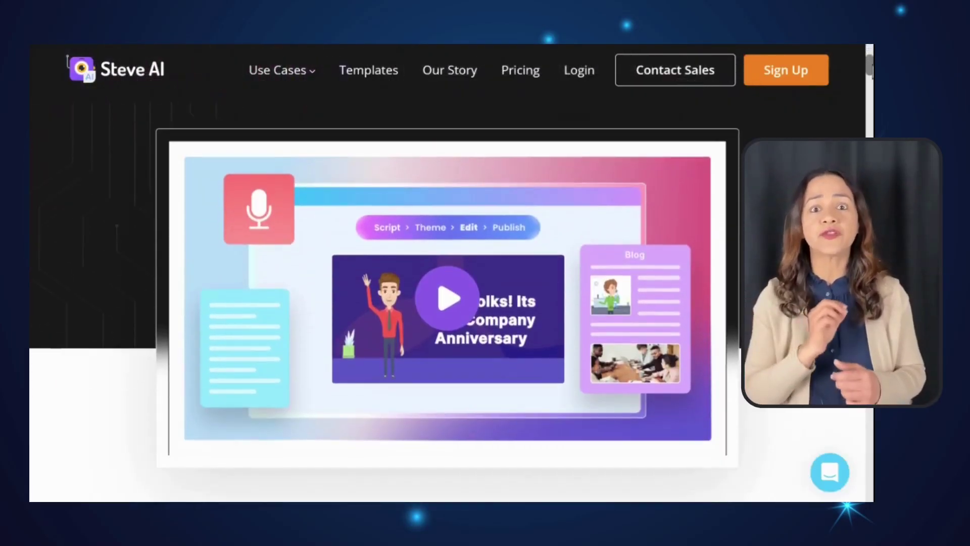
pyautogui.scroll(-2, 448, 303)
pyautogui.scroll(-3, 448, 303)
pyautogui.scroll(-2, 447, 303)
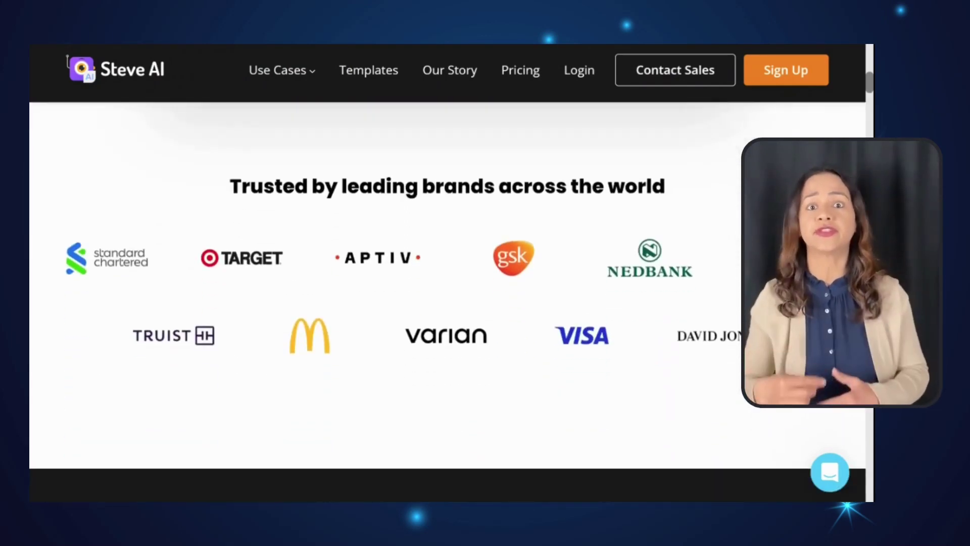
pyautogui.scroll(-3, 447, 304)
pyautogui.scroll(-2, 447, 303)
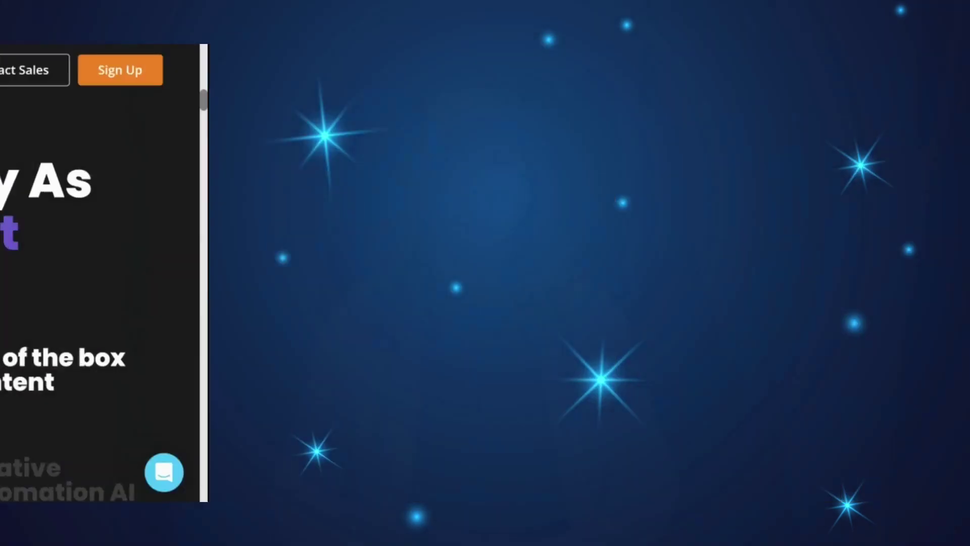